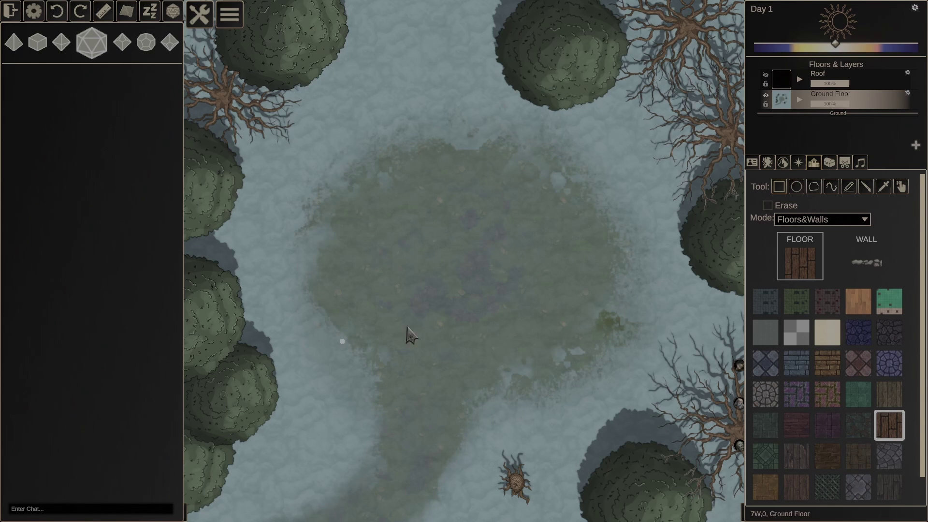
Set the building mode to Floors&Walls and display the available wall styles
{"action": "left_click_drag", "start_coordinate": [471, 255], "coordinate": [476, 229]}
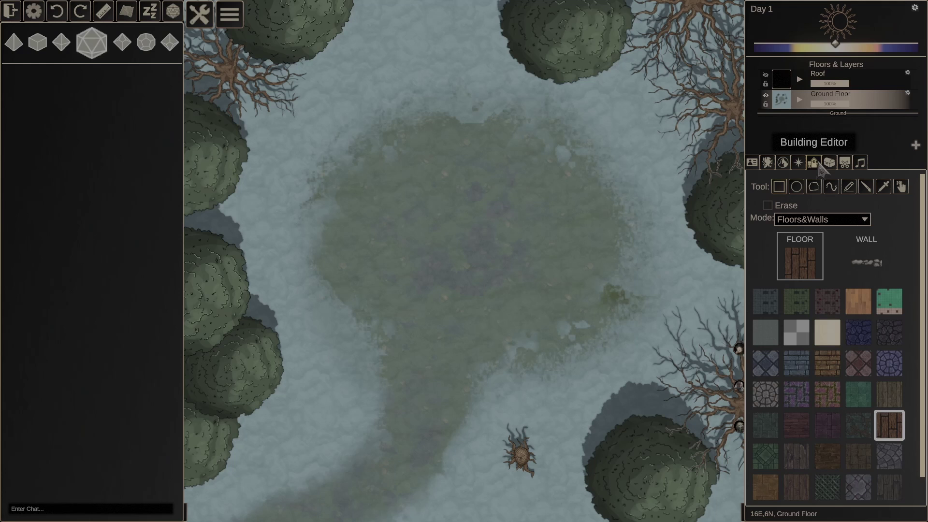
{"action": "left_click", "coordinate": [821, 220]}
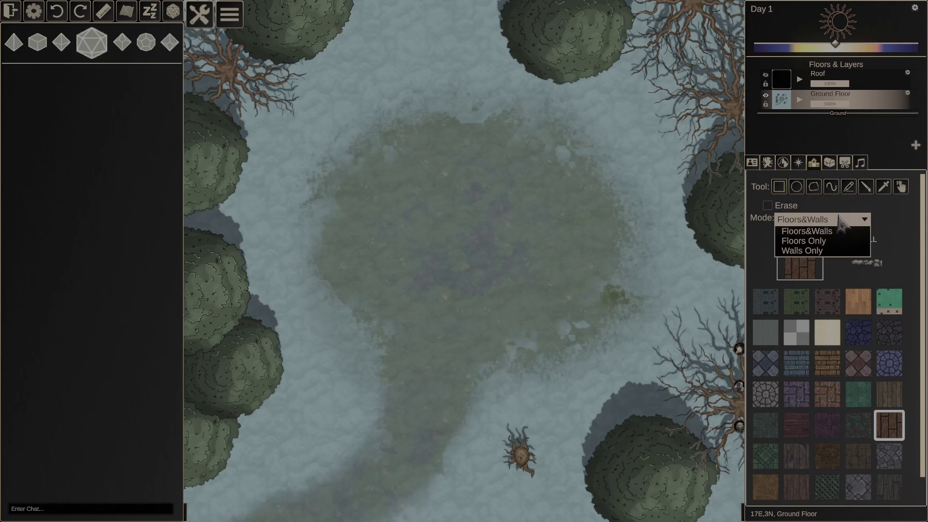
{"action": "left_click", "coordinate": [812, 230]}
{"action": "left_click", "coordinate": [855, 265]}
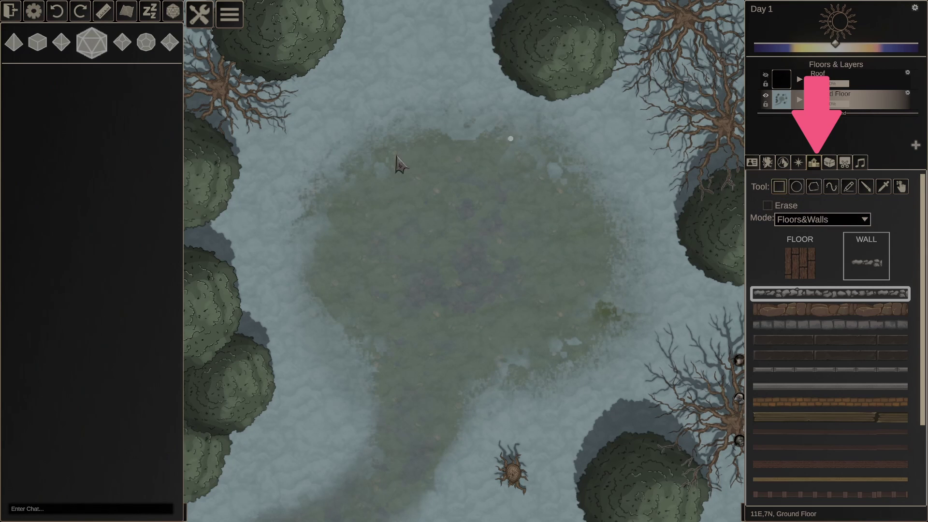
Bring up the Building Editor from the Map Editing windows, and reset the panels to their default layout
{"action": "left_click", "coordinate": [230, 21]}
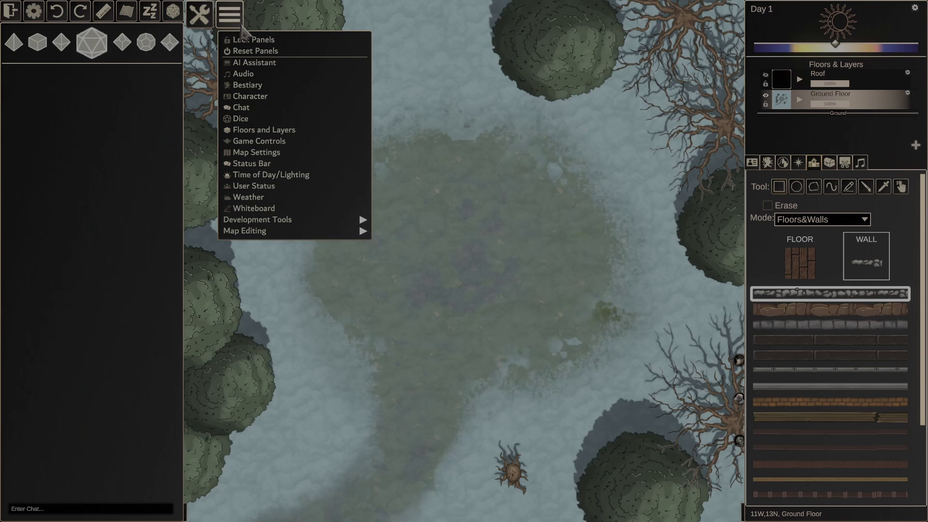
{"action": "mouse_move", "coordinate": [308, 237]}
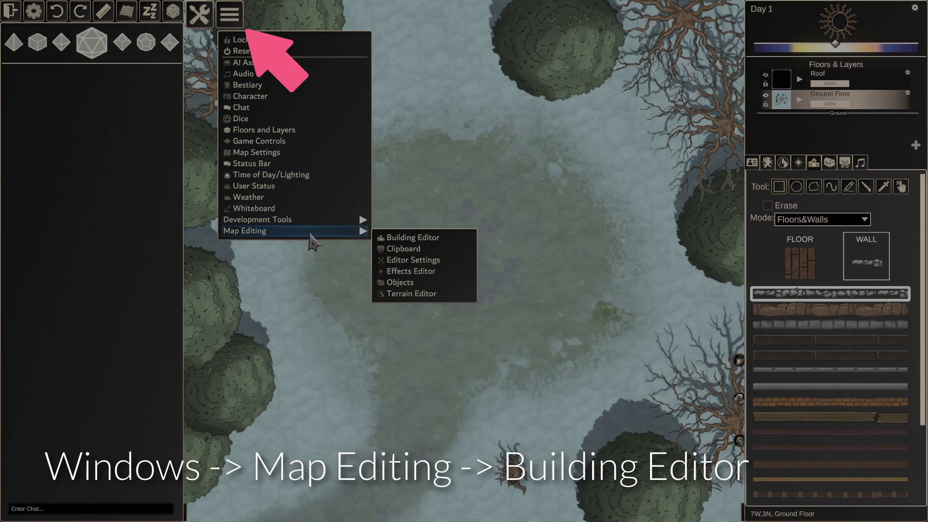
{"action": "left_click", "coordinate": [456, 233]}
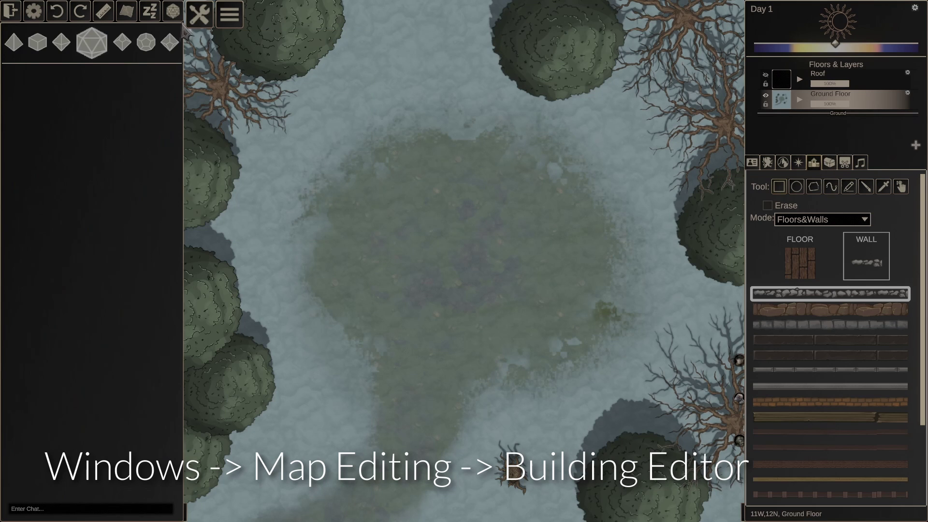
{"action": "left_click", "coordinate": [234, 16]}
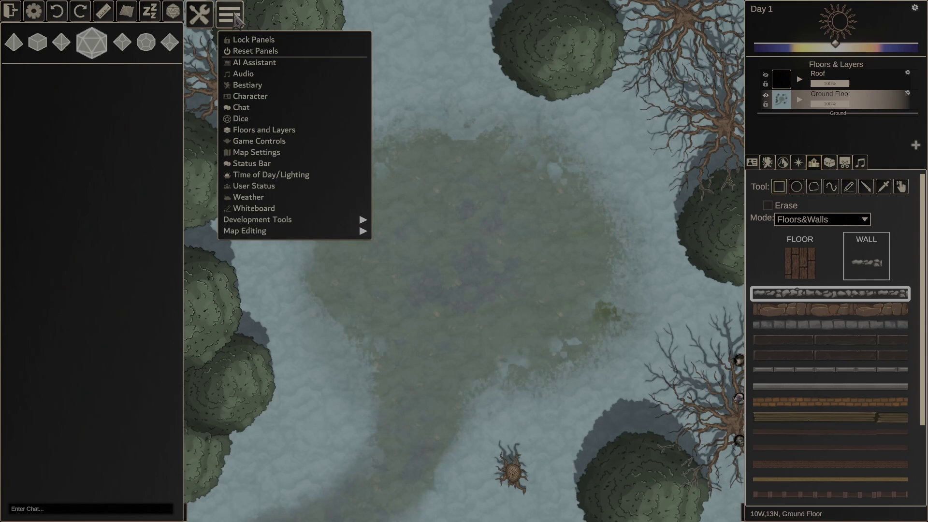
{"action": "left_click", "coordinate": [253, 53]}
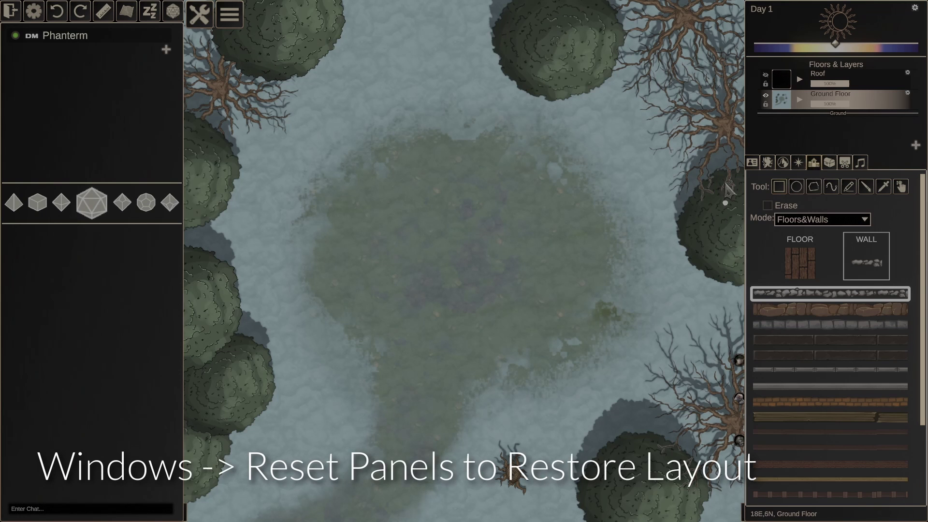
Choose the Wooden Fence wall style and draw a rectangular building with a wood plank floor over the grassy clearing
{"action": "scroll", "coordinate": [408, 210], "scroll_direction": "up", "scroll_amount": 3}
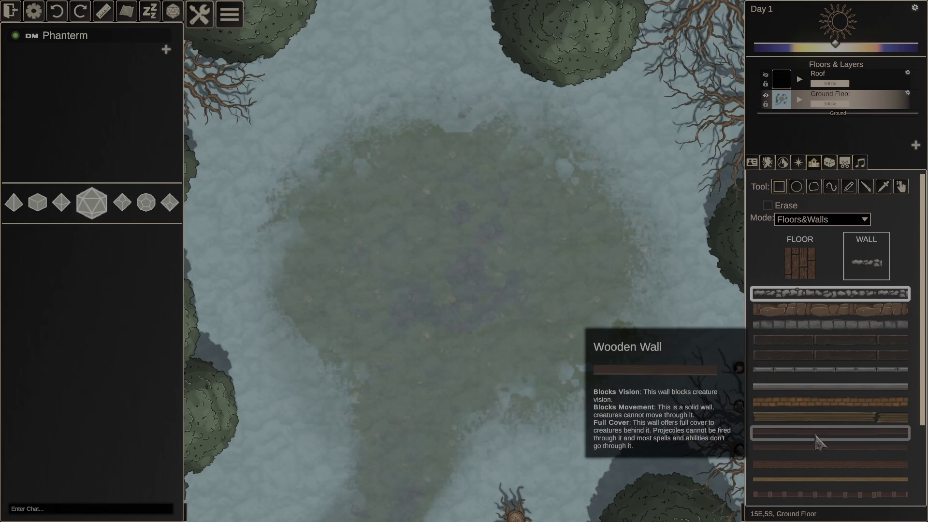
{"action": "left_click", "coordinate": [817, 494]}
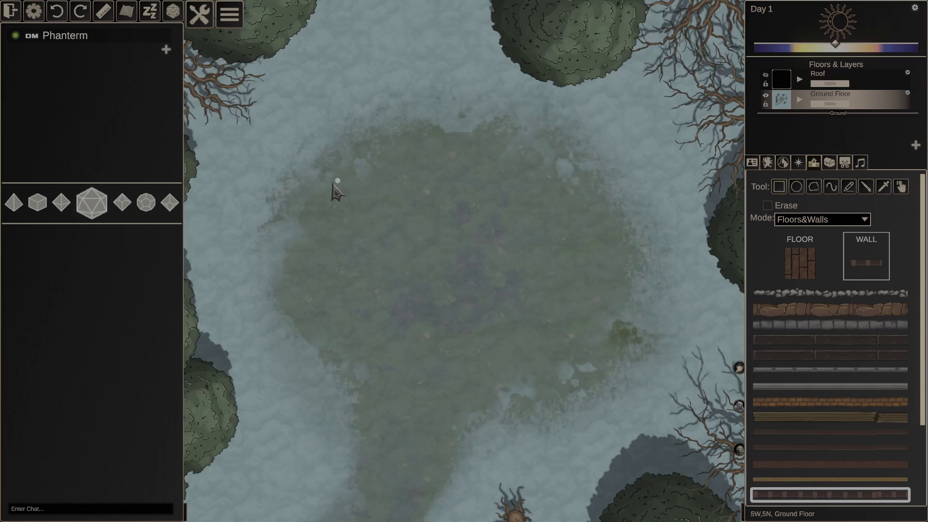
{"action": "left_click_drag", "start_coordinate": [337, 191], "coordinate": [375, 182]}
{"action": "scroll", "coordinate": [375, 183], "scroll_direction": "up", "scroll_amount": 3}
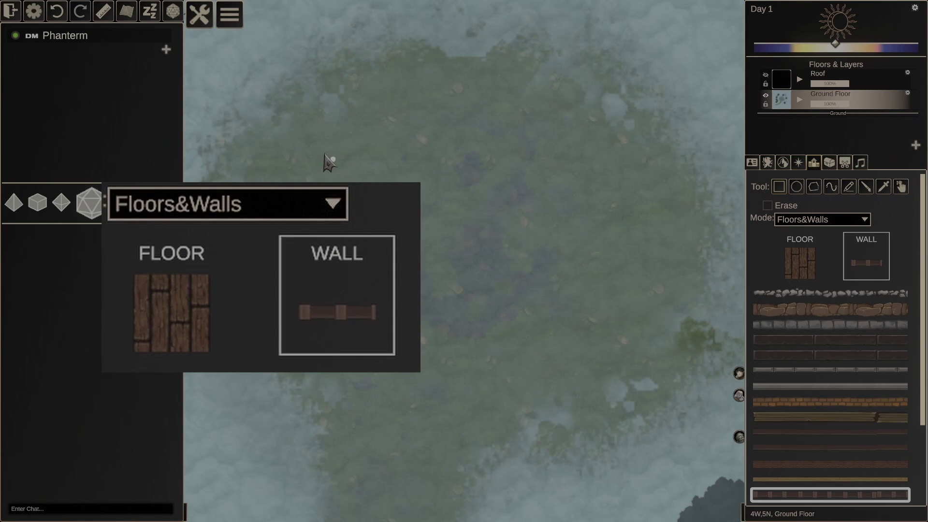
{"action": "left_click_drag", "start_coordinate": [320, 163], "coordinate": [636, 361]}
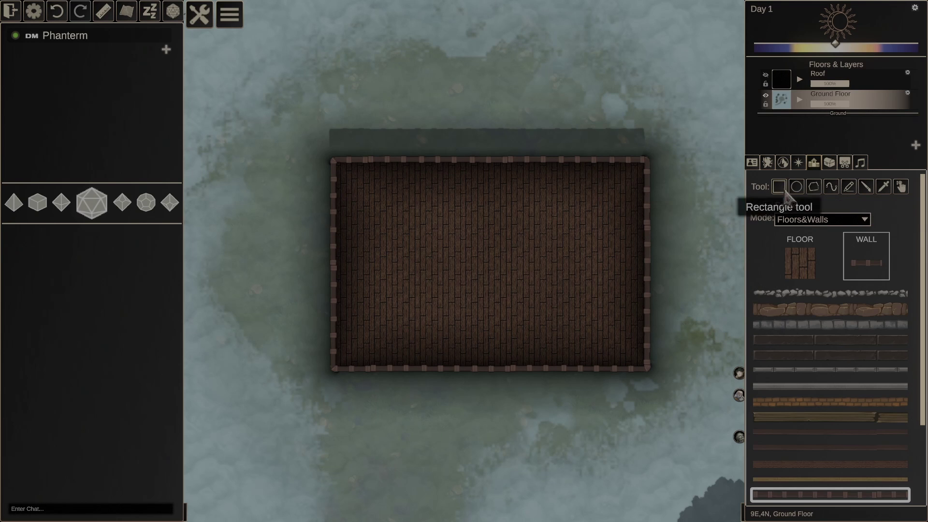
Set the mode to Walls Only and move the right endpoint of the freestanding wall below the building down and left, angling it diagonally
{"action": "left_click", "coordinate": [802, 219]}
{"action": "left_click", "coordinate": [803, 251]}
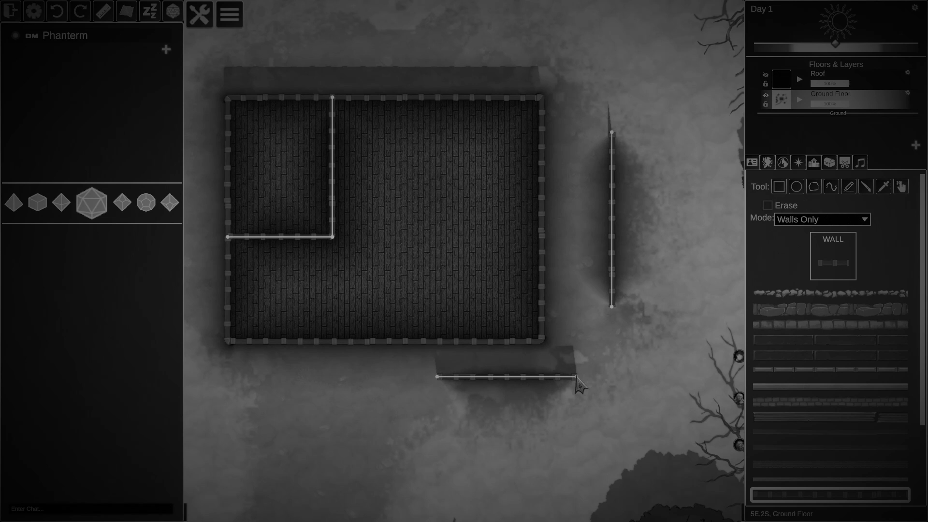
{"action": "left_click_drag", "start_coordinate": [576, 377], "coordinate": [363, 434]}
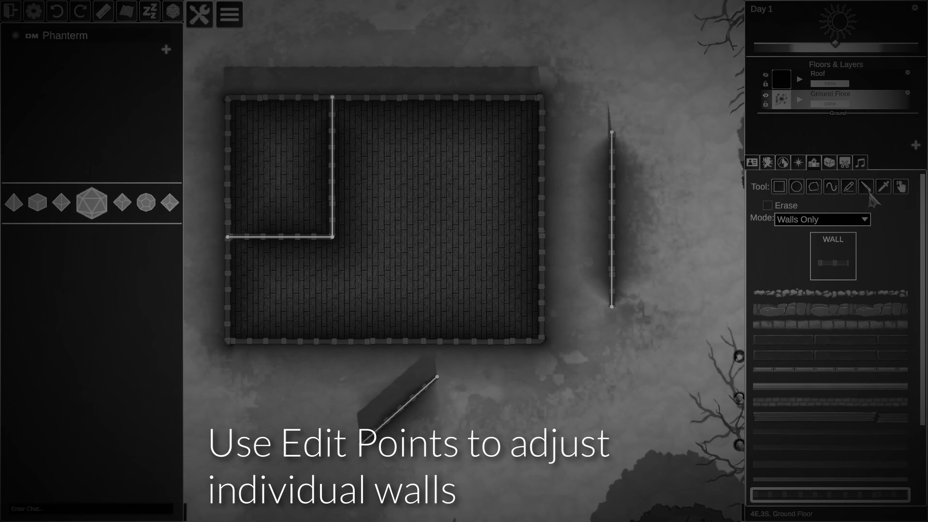
In Walls Only mode, draw rectangular inner rooms in the building's upper-left and lower-right corners
{"action": "left_click", "coordinate": [862, 219]}
{"action": "left_click", "coordinate": [864, 230]}
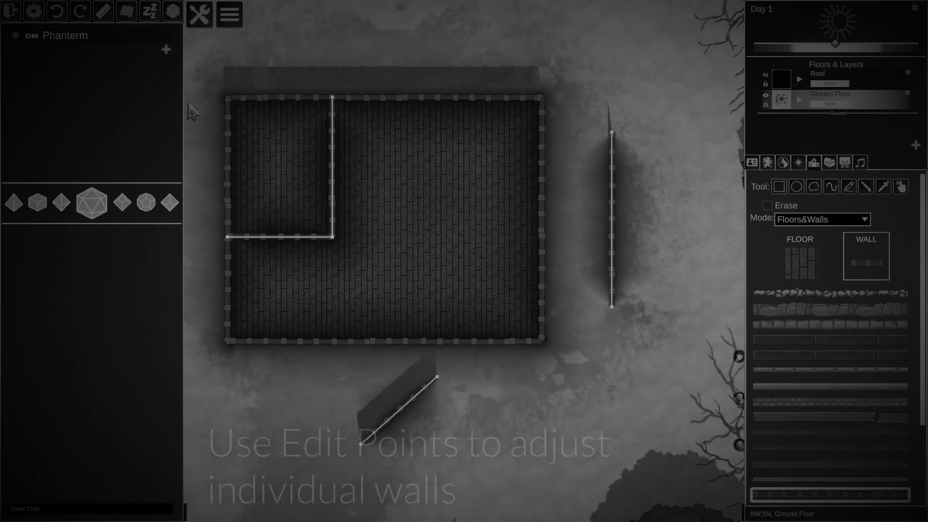
{"action": "left_click", "coordinate": [805, 220]}
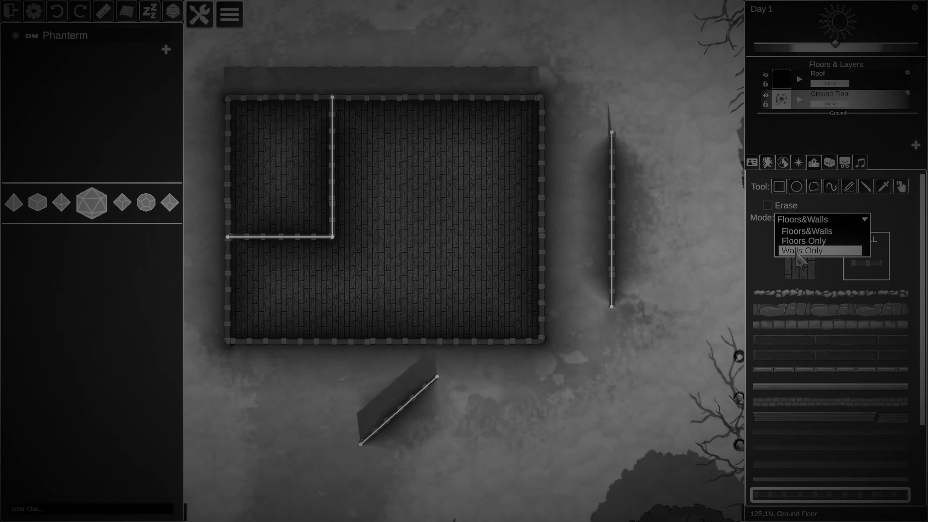
{"action": "left_click", "coordinate": [799, 251]}
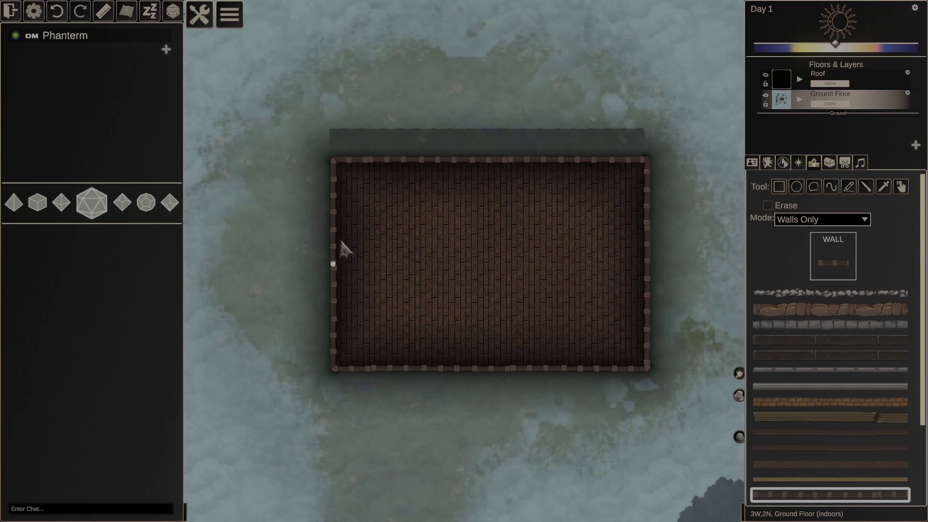
{"action": "mouse_move", "coordinate": [339, 239]}
{"action": "left_mouse_down"}
{"action": "mouse_move", "coordinate": [520, 235]}
{"action": "mouse_move", "coordinate": [522, 167]}
{"action": "left_mouse_up"}
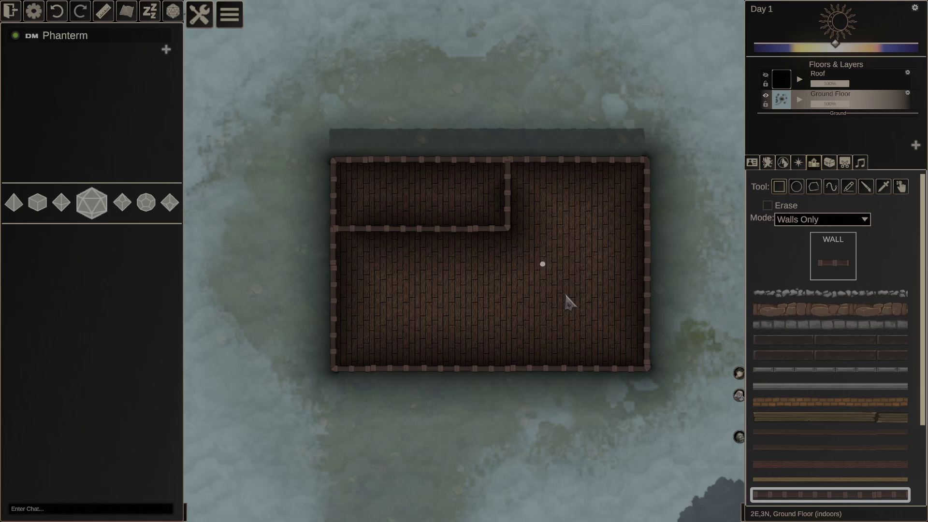
{"action": "mouse_move", "coordinate": [563, 368]}
{"action": "left_mouse_down"}
{"action": "mouse_move", "coordinate": [564, 307]}
{"action": "mouse_move", "coordinate": [643, 307]}
{"action": "left_mouse_up"}
Search the objects for "door" and place wooden doors in the building's lower outer wall and in both inner rooms' walls
{"action": "left_click", "coordinate": [835, 163]}
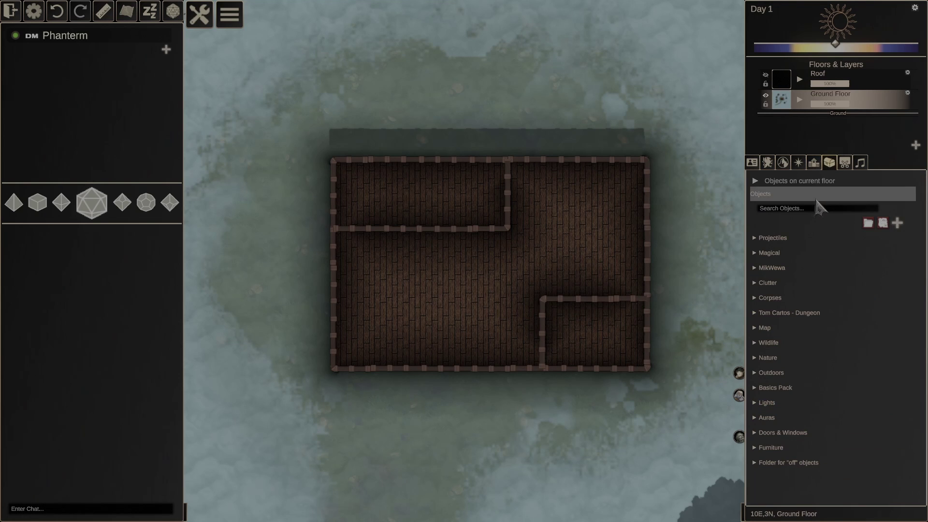
{"action": "type", "text": "door"}
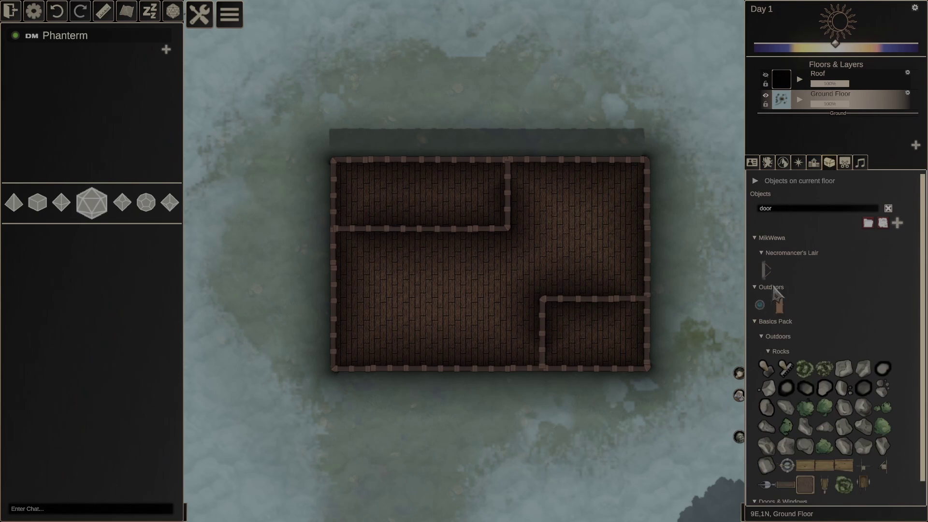
{"action": "scroll", "coordinate": [822, 483], "scroll_direction": "down", "scroll_amount": 1}
{"action": "left_click_drag", "start_coordinate": [821, 493], "coordinate": [372, 369]}
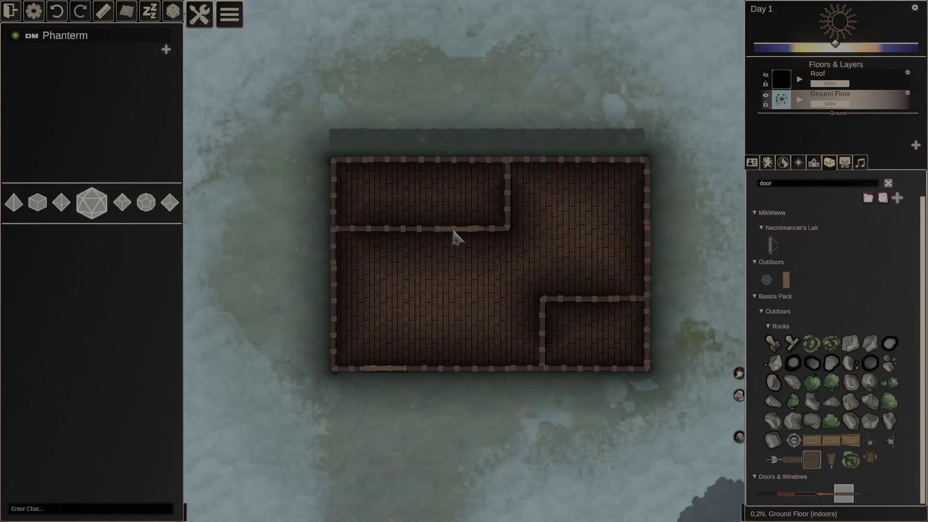
{"action": "left_click", "coordinate": [607, 307]}
Search the objects for "wind" and place windows along the building's outer walls
{"action": "double_click", "coordinate": [834, 178]}
{"action": "type", "text": "wind"}
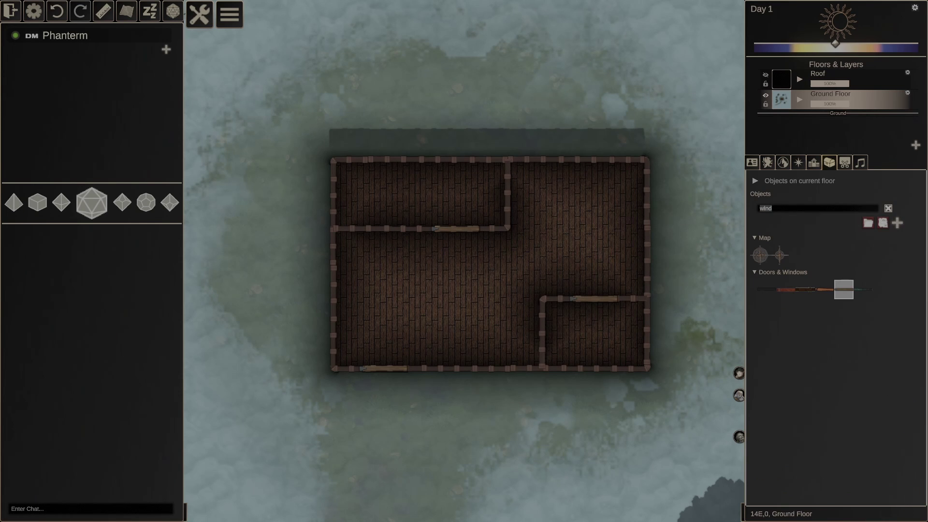
{"action": "left_click", "coordinate": [767, 288]}
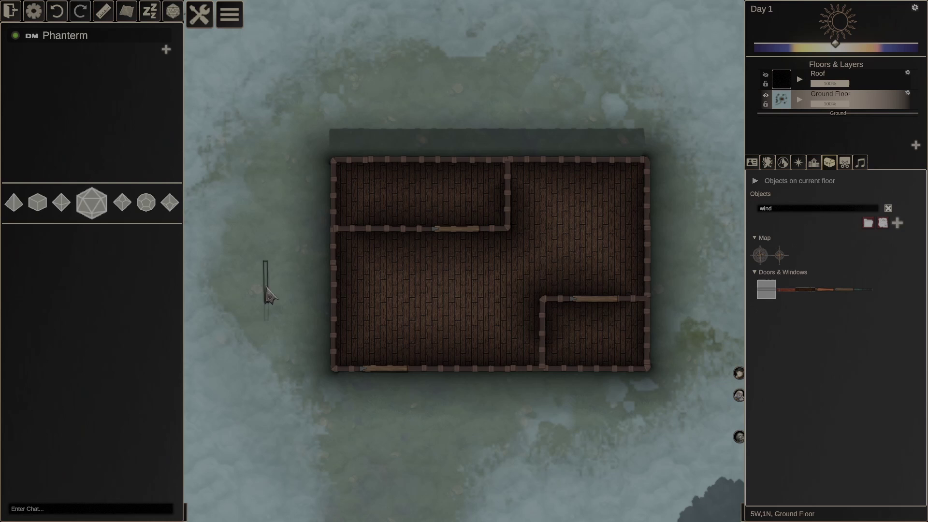
{"action": "left_click", "coordinate": [576, 161]}
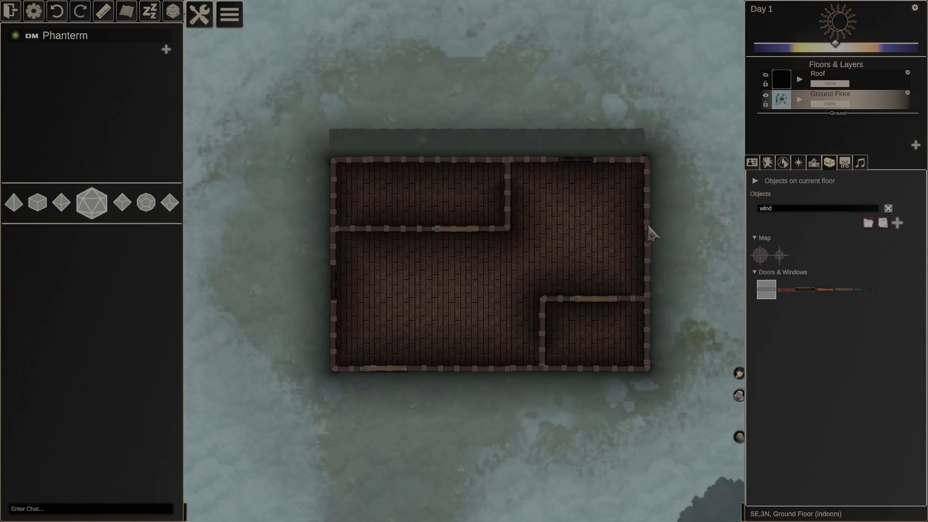
Set the time of day to night, search the objects for "light", and place four Braziers to light all the building's rooms
{"action": "left_click_drag", "start_coordinate": [835, 44], "coordinate": [910, 45]}
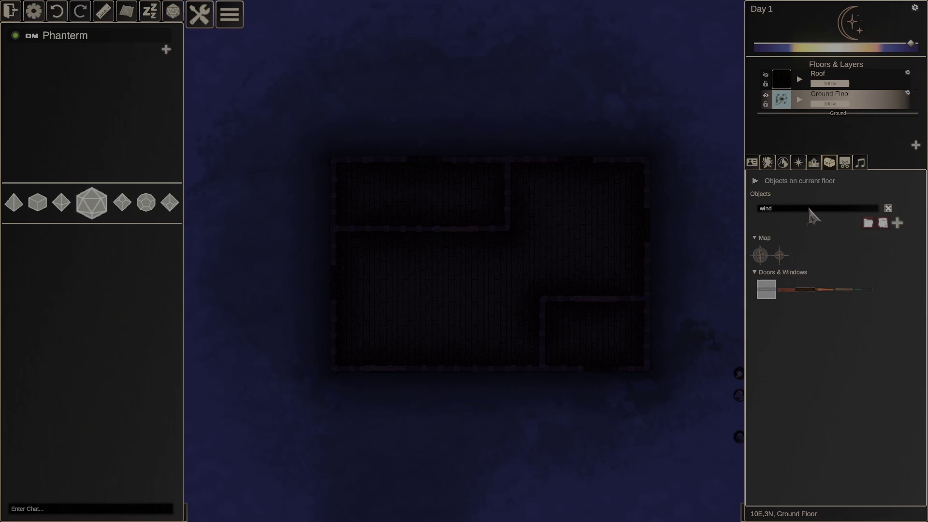
{"action": "type", "text": "light"}
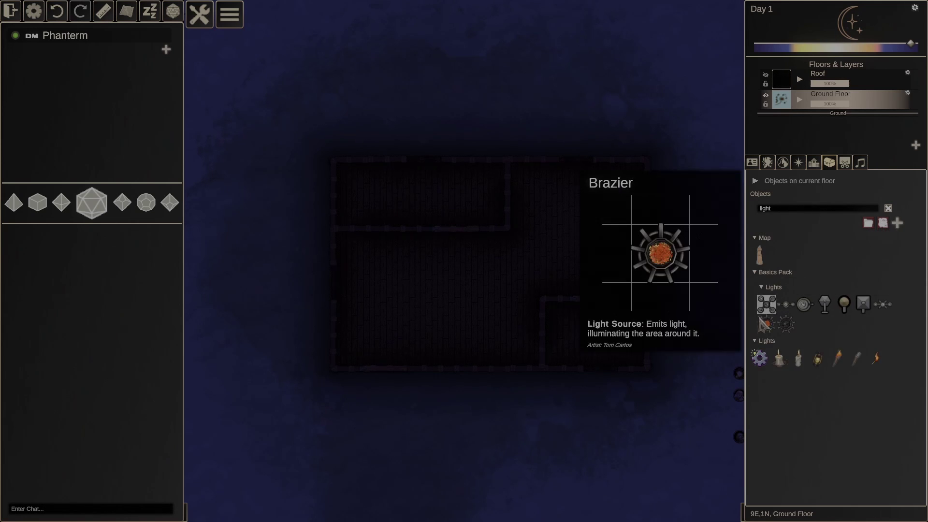
{"action": "left_click", "coordinate": [766, 323]}
{"action": "left_click", "coordinate": [583, 217]}
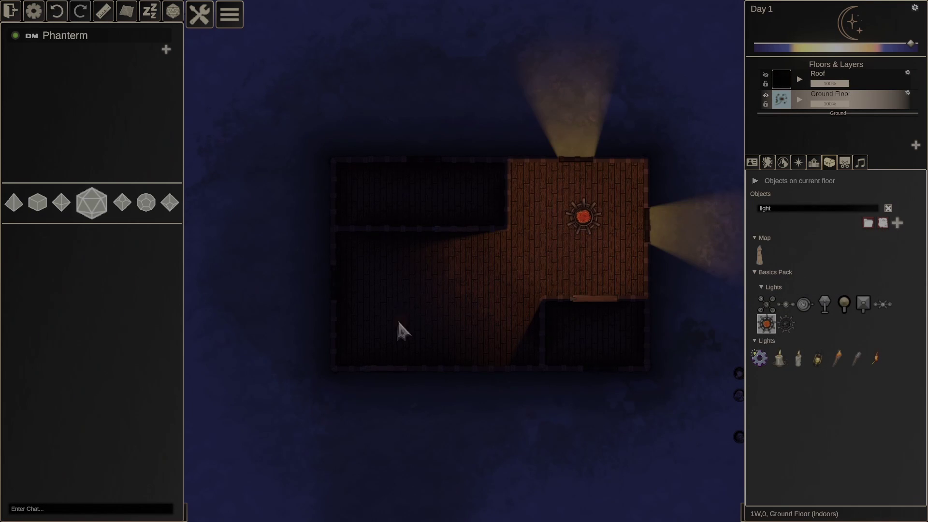
{"action": "left_click", "coordinate": [401, 302]}
{"action": "left_click", "coordinate": [411, 314]}
{"action": "left_click", "coordinate": [411, 190]}
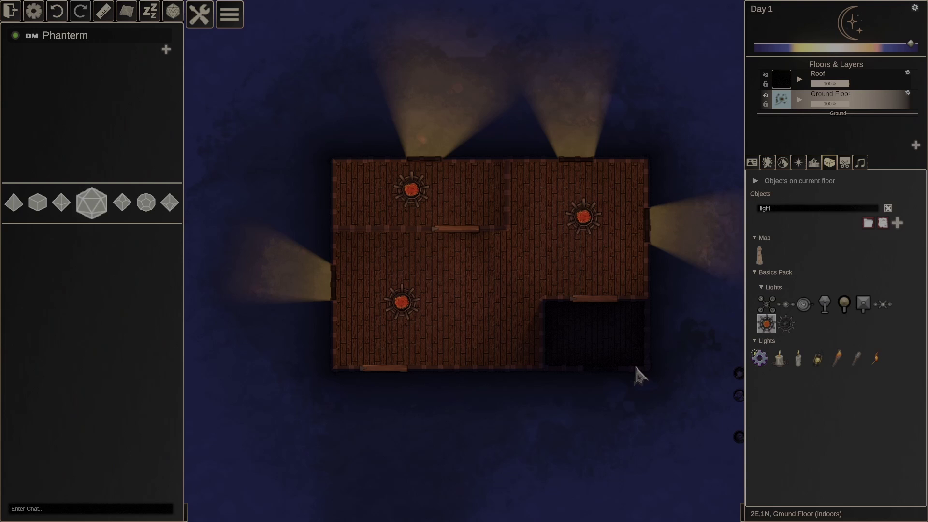
{"action": "left_click", "coordinate": [593, 332]}
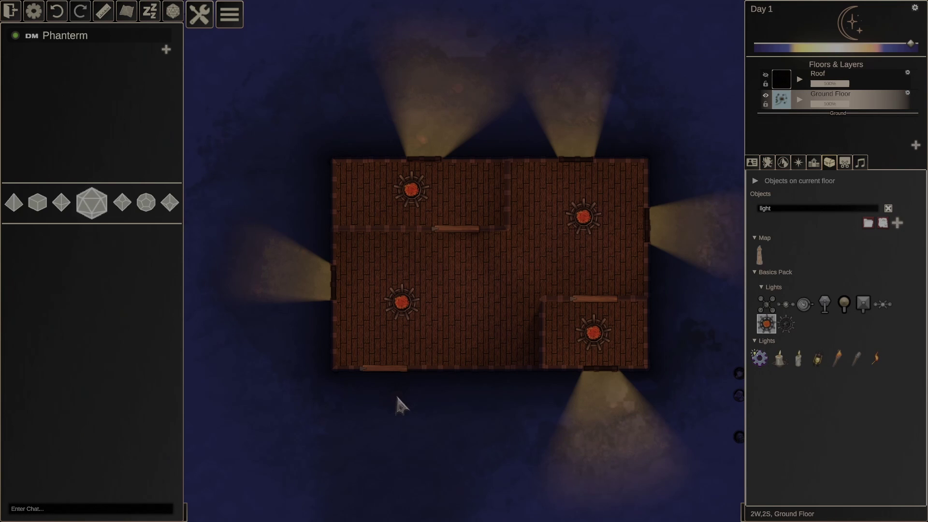
Open the entrance door in the building's lower outer wall
{"action": "left_click", "coordinate": [387, 370]}
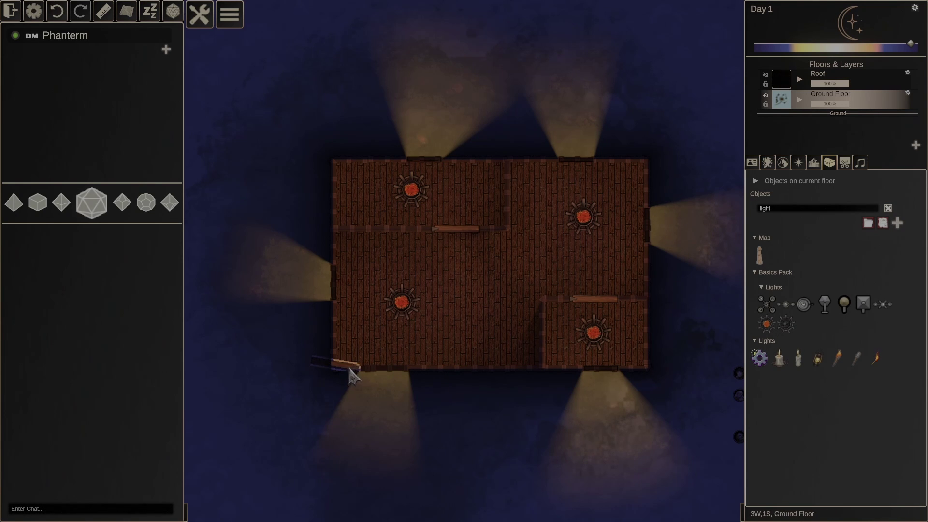
{"action": "double_click", "coordinate": [401, 302]}
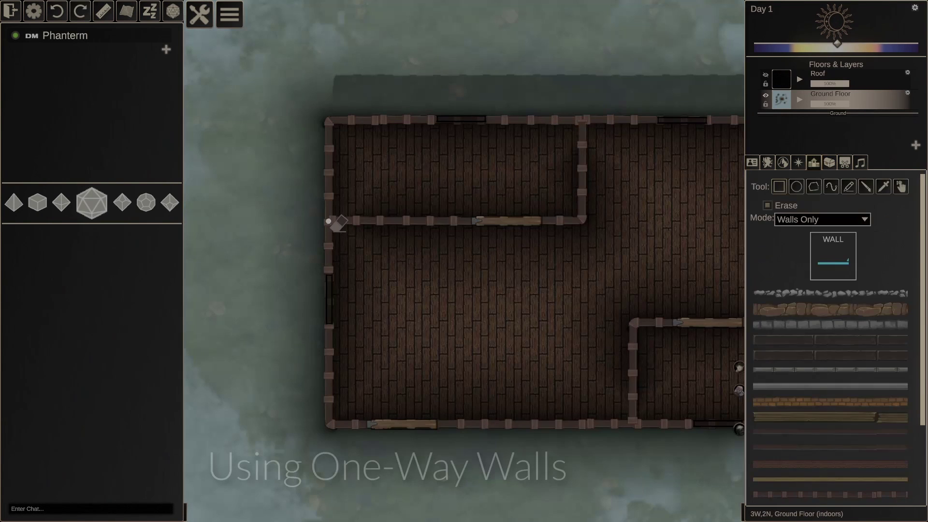
Erase the section of the upper-left room's lower wall between the outer wall and the door
{"action": "mouse_move", "coordinate": [332, 217]}
{"action": "left_mouse_down"}
{"action": "mouse_move", "coordinate": [441, 201]}
{"action": "mouse_move", "coordinate": [463, 207]}
{"action": "left_mouse_up"}
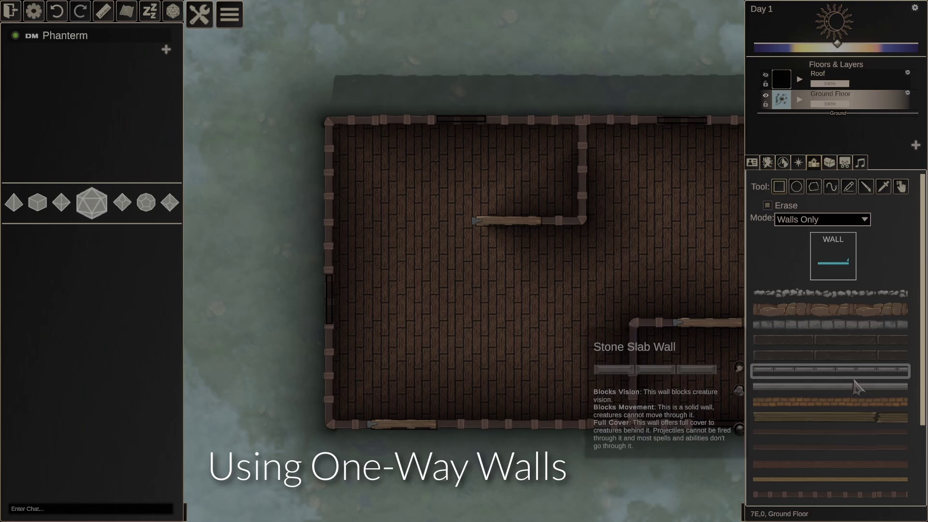
Duplicate the Wooden Fence wall asset
{"action": "scroll", "coordinate": [821, 418], "scroll_direction": "down", "scroll_amount": 3}
{"action": "right_click", "coordinate": [805, 394]}
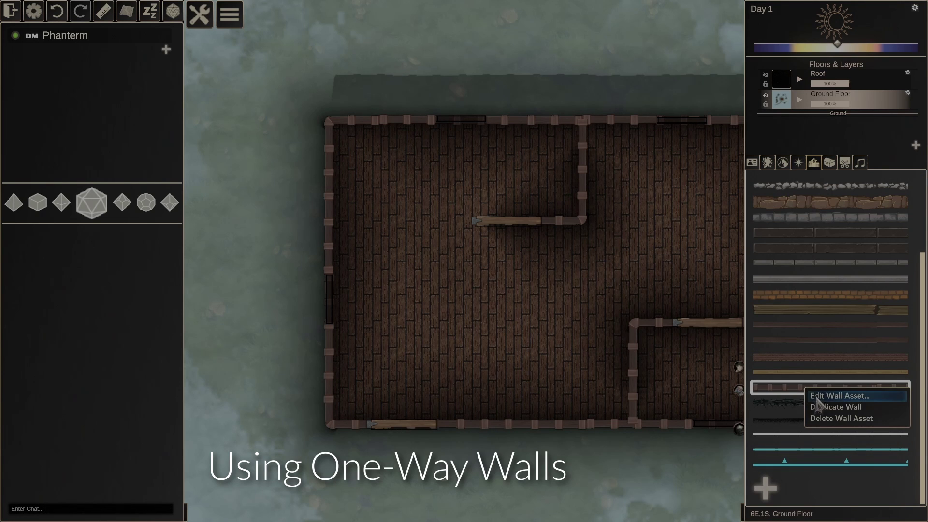
{"action": "left_click", "coordinate": [821, 407]}
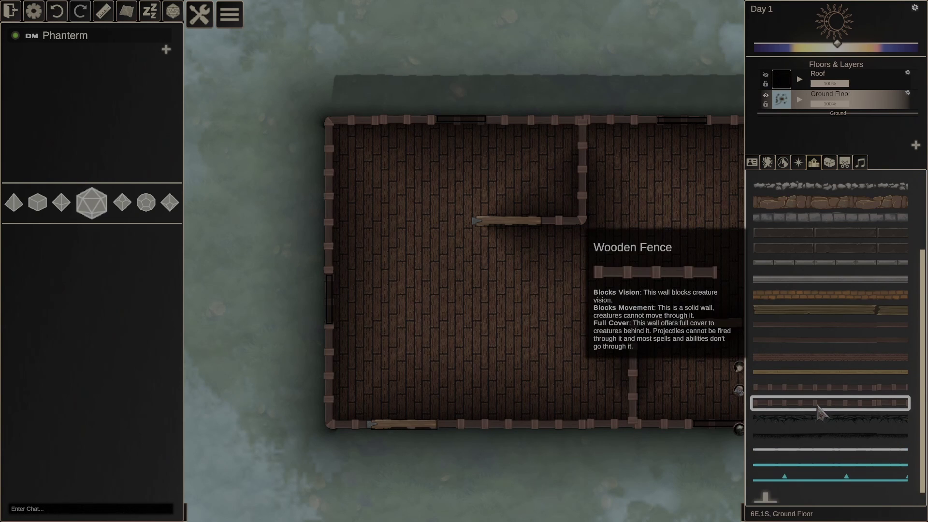
Name the duplicated wall asset "Wooden Fence One Way", enable Single Direction Light&Vision and save it
{"action": "right_click", "coordinate": [821, 410]}
{"action": "left_click", "coordinate": [828, 415]}
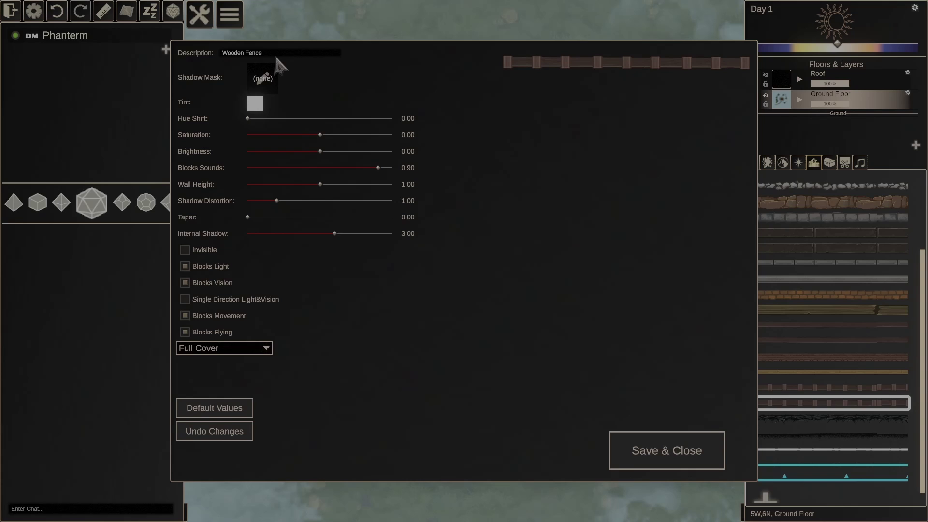
{"action": "left_click", "coordinate": [274, 54]}
{"action": "left_click", "coordinate": [276, 53]}
{"action": "type", "text": "One Way"}
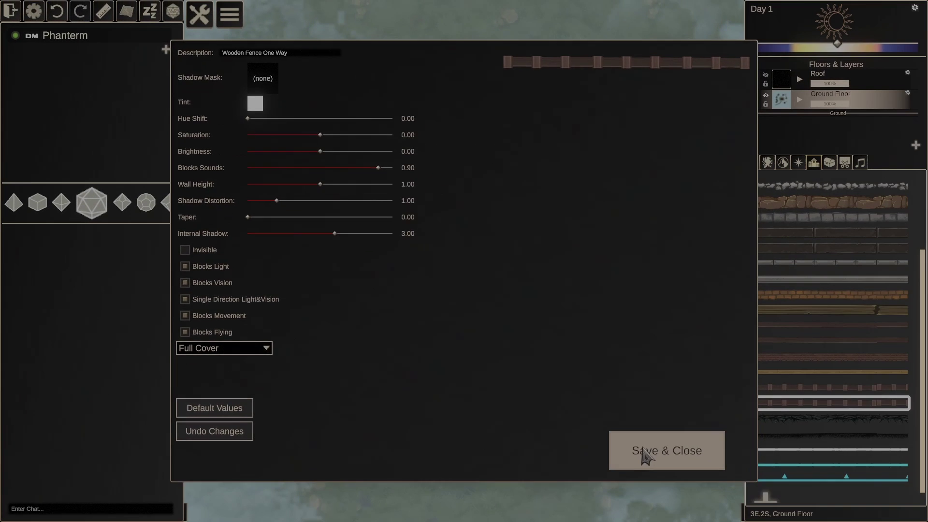
{"action": "left_click", "coordinate": [642, 454]}
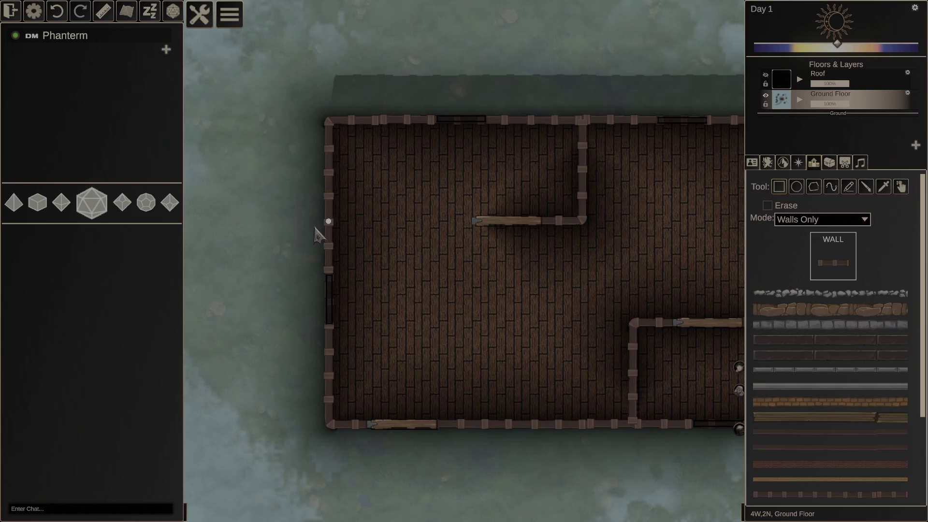
Draw a one-way wall from the outer wall to the upper-left room's door, and flip its direction to face the large room below
{"action": "left_click_drag", "start_coordinate": [315, 229], "coordinate": [470, 219]}
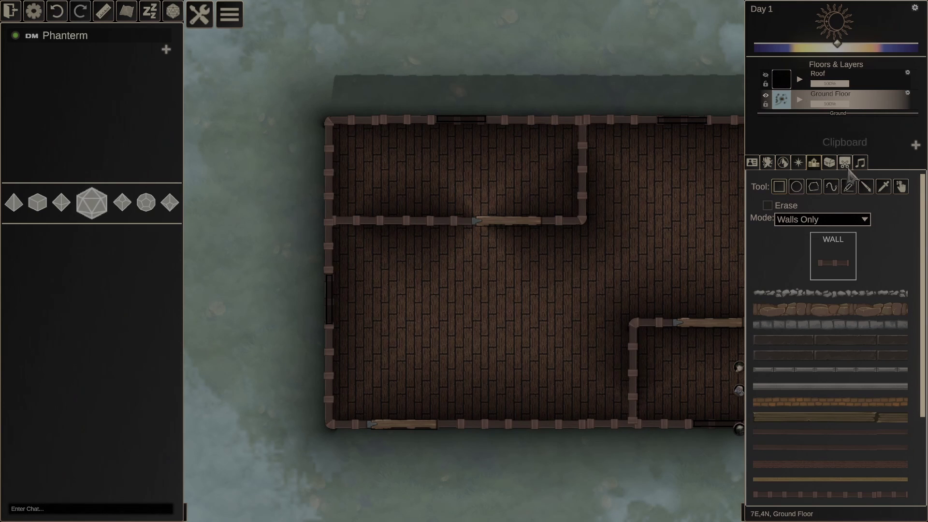
{"action": "left_click", "coordinate": [900, 188]}
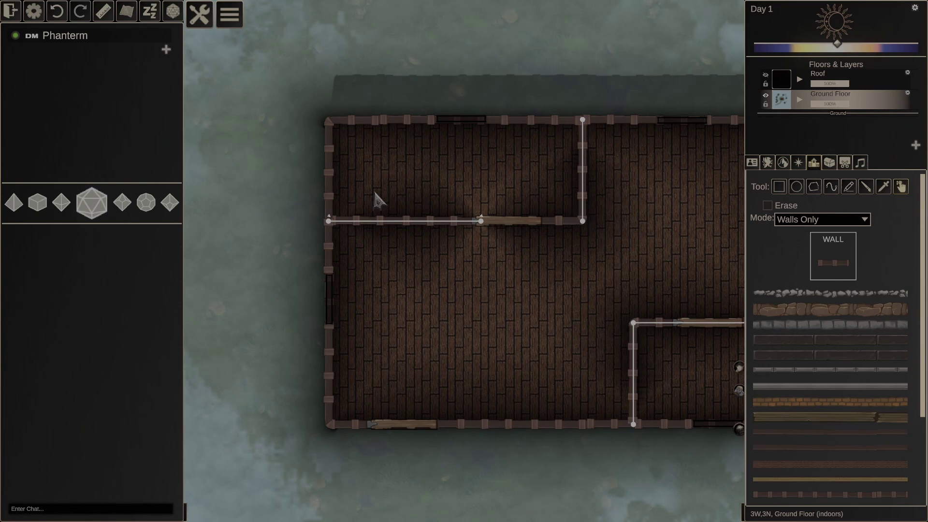
{"action": "scroll", "coordinate": [373, 189], "scroll_direction": "up", "scroll_amount": 3}
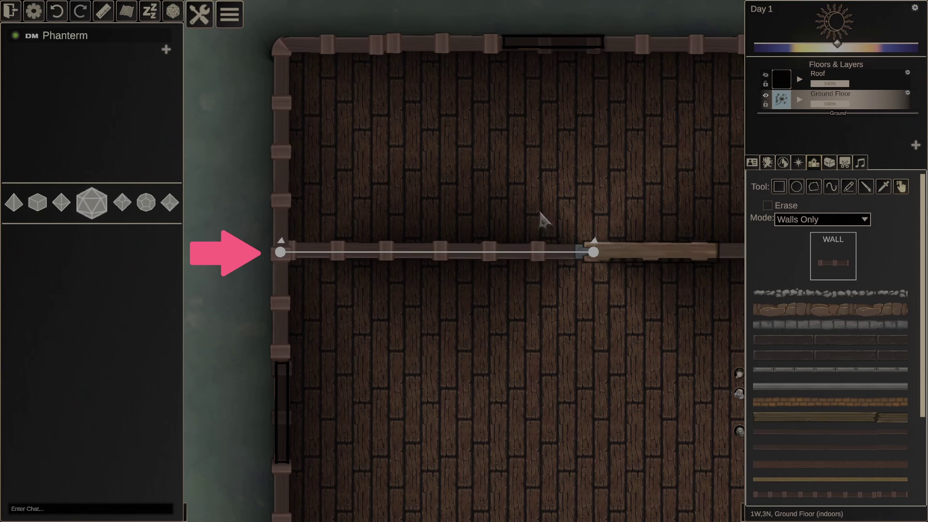
{"action": "left_click", "coordinate": [595, 242]}
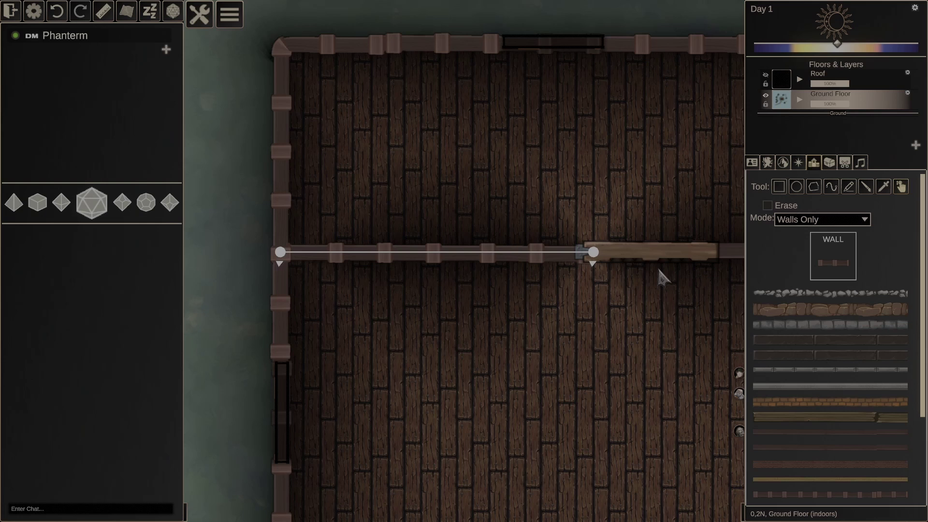
{"action": "left_click_drag", "start_coordinate": [661, 276], "coordinate": [618, 162]}
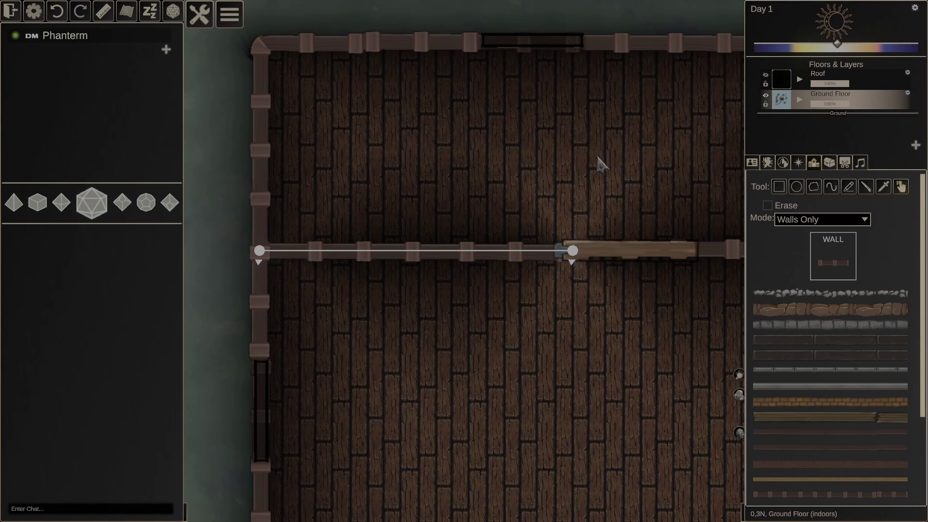
Move the Detective token into the large room and the bearded character's token into the upper-left room
{"action": "scroll", "coordinate": [480, 257], "scroll_direction": "down", "scroll_amount": 5}
{"action": "left_click", "coordinate": [829, 162]}
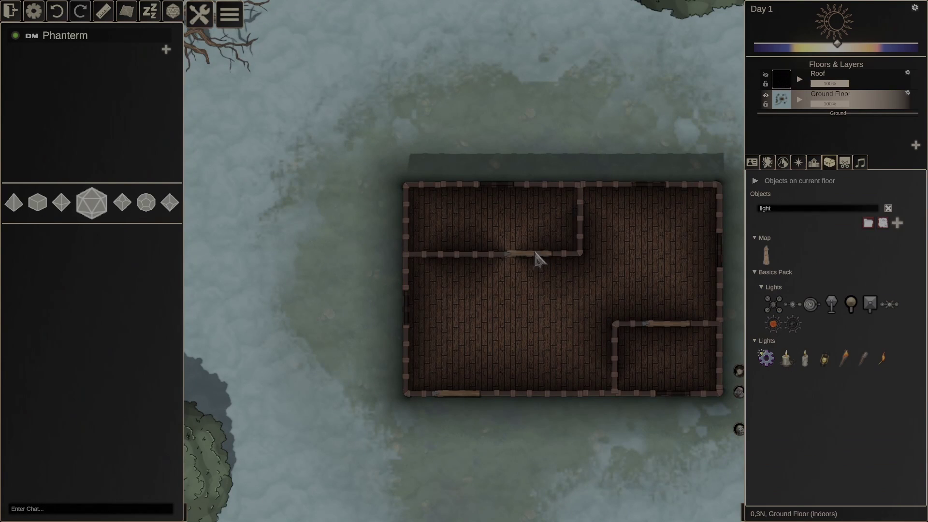
{"action": "scroll", "coordinate": [580, 326], "scroll_direction": "down", "scroll_amount": 3}
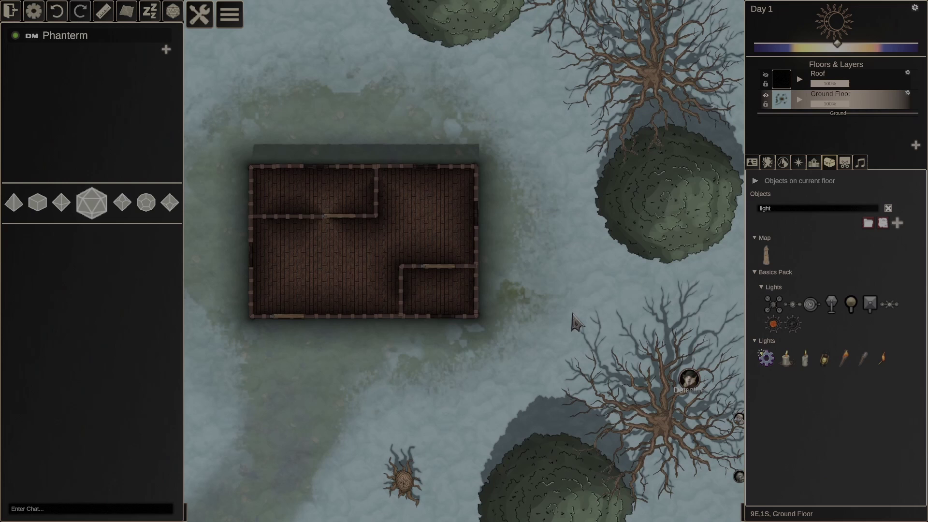
{"action": "left_click_drag", "start_coordinate": [690, 380], "coordinate": [313, 236]}
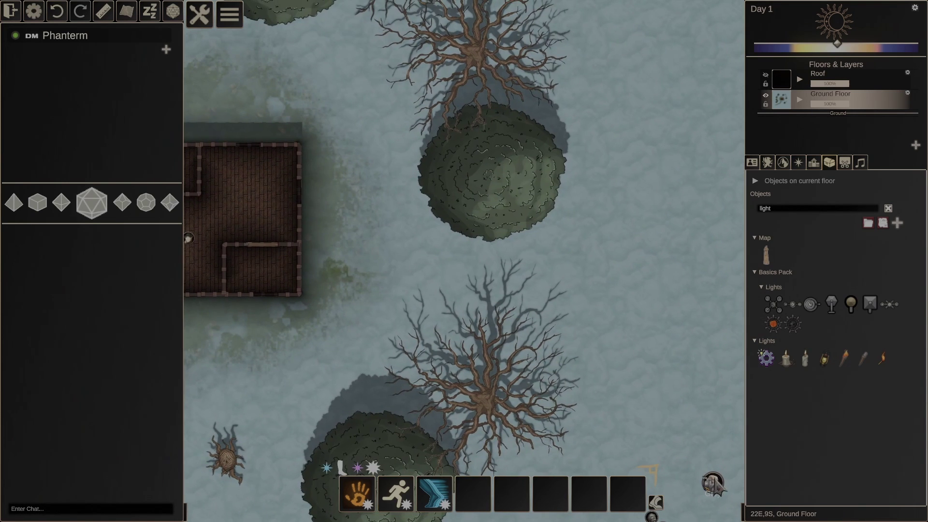
{"action": "left_click_drag", "start_coordinate": [713, 483], "coordinate": [259, 218]}
{"action": "scroll", "coordinate": [523, 273], "scroll_direction": "up", "scroll_amount": 3}
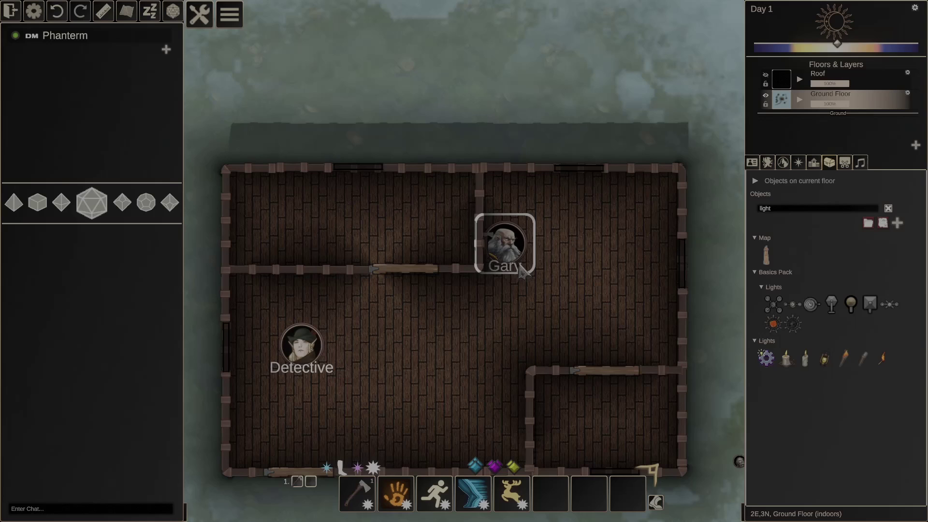
{"action": "left_click_drag", "start_coordinate": [523, 273], "coordinate": [348, 235]}
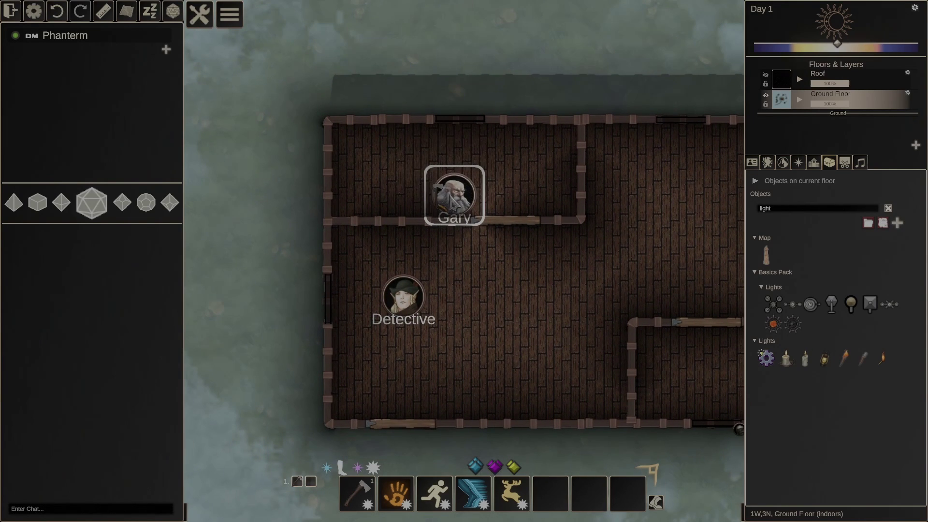
Show the token vision of the bearded character in the upper-left room to check the view through the one-way wall
{"action": "right_click", "coordinate": [395, 152]}
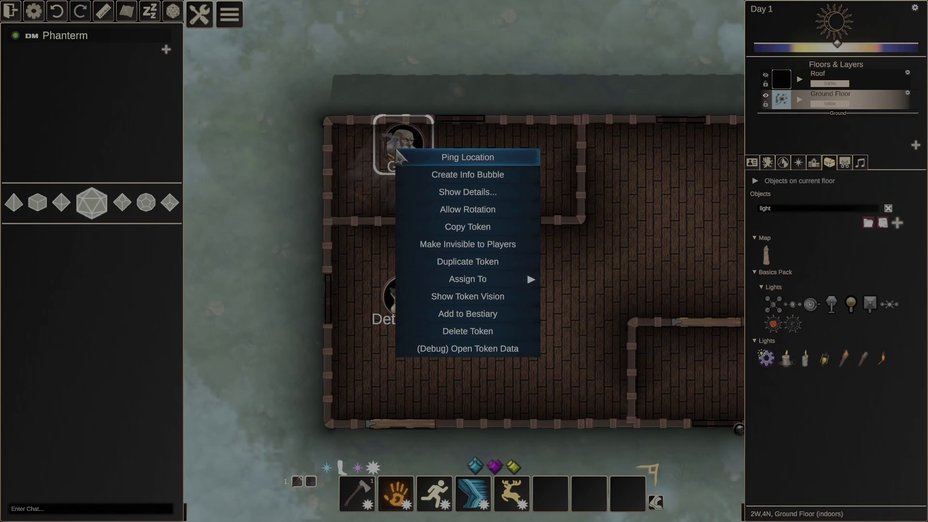
{"action": "left_click", "coordinate": [465, 297]}
{"action": "mouse_move", "coordinate": [413, 175]}
{"action": "left_mouse_down"}
{"action": "mouse_move", "coordinate": [497, 167]}
{"action": "mouse_move", "coordinate": [406, 183]}
{"action": "left_mouse_up"}
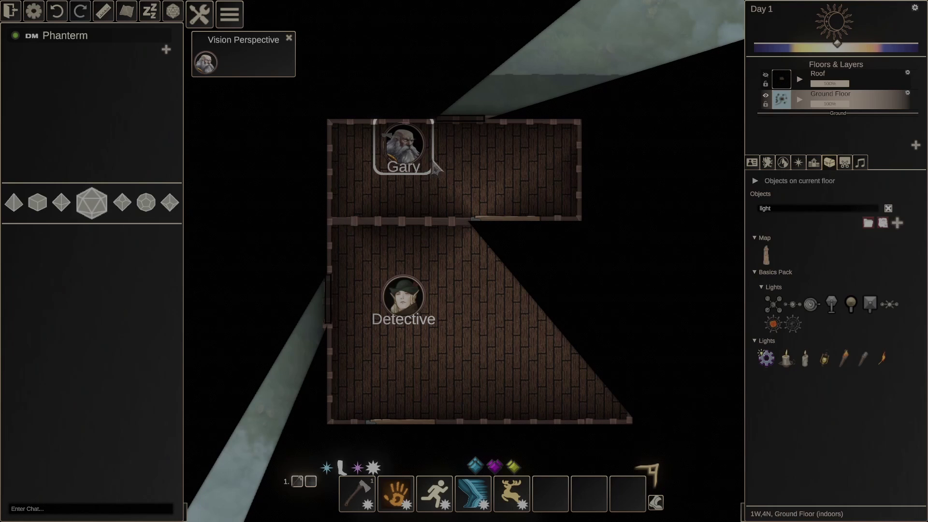
Close the bearded character's vision perspective and show the Detective's token vision instead
{"action": "left_click", "coordinate": [289, 38]}
{"action": "left_click", "coordinate": [368, 271]}
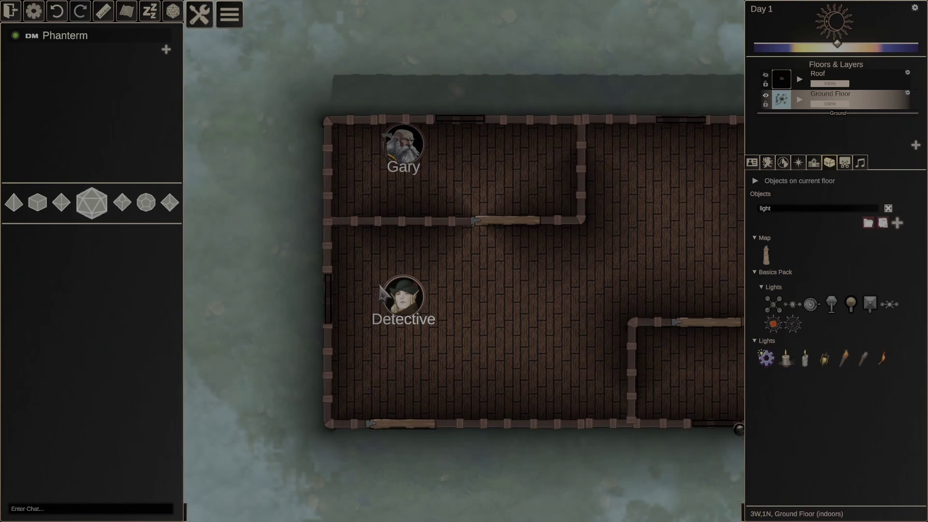
{"action": "left_click", "coordinate": [404, 295]}
{"action": "right_click", "coordinate": [409, 298]}
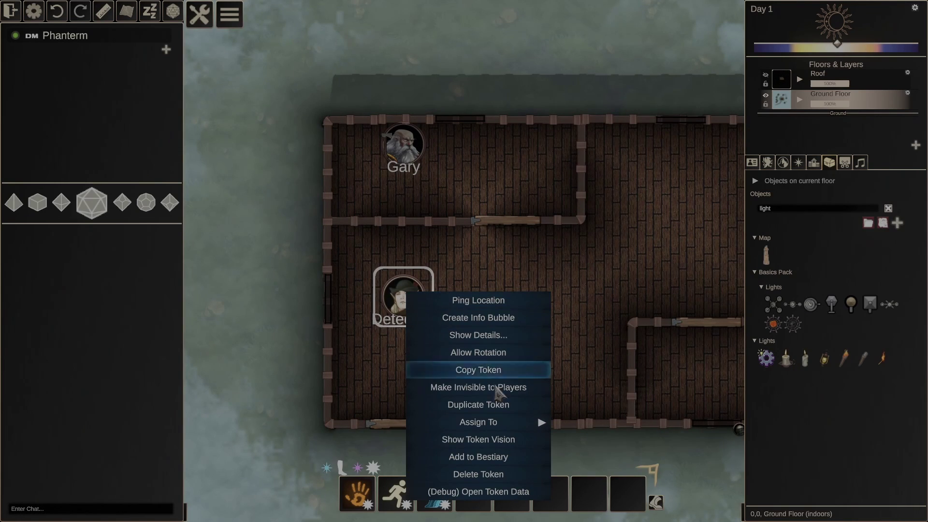
{"action": "left_click", "coordinate": [502, 440]}
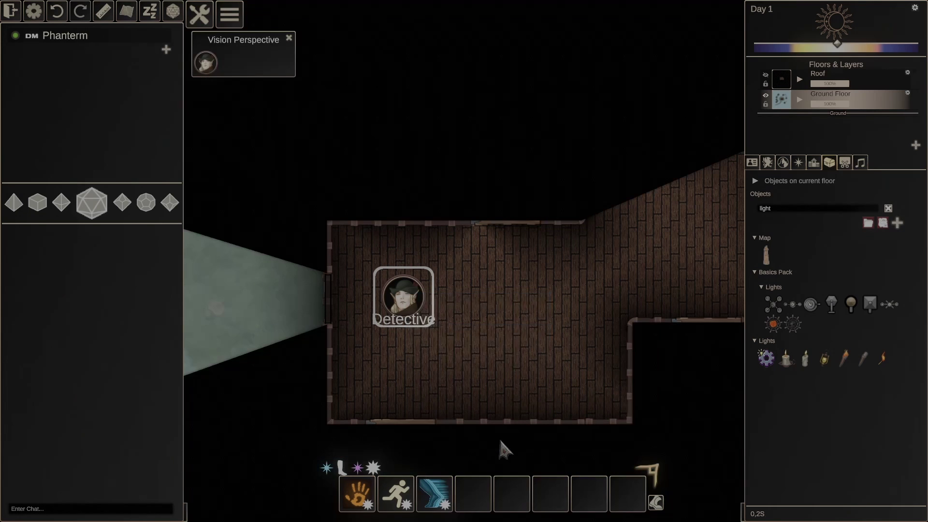
Move the Detective token around the large room to test its view of the one-way wall, ending near the room's lower-right corner
{"action": "left_click_drag", "start_coordinate": [411, 292], "coordinate": [505, 296]}
{"action": "key", "text": "ctrl+z"}
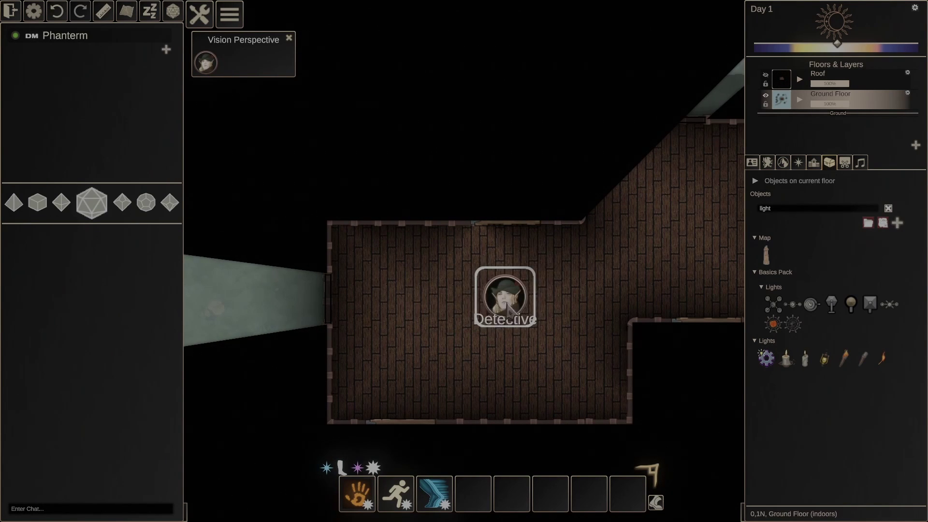
{"action": "mouse_move", "coordinate": [406, 295]}
{"action": "left_mouse_down"}
{"action": "mouse_move", "coordinate": [506, 294]}
{"action": "mouse_move", "coordinate": [674, 212]}
{"action": "mouse_move", "coordinate": [667, 269]}
{"action": "mouse_move", "coordinate": [664, 252]}
{"action": "mouse_move", "coordinate": [445, 310]}
{"action": "mouse_move", "coordinate": [400, 309]}
{"action": "mouse_move", "coordinate": [403, 297]}
{"action": "left_mouse_up"}
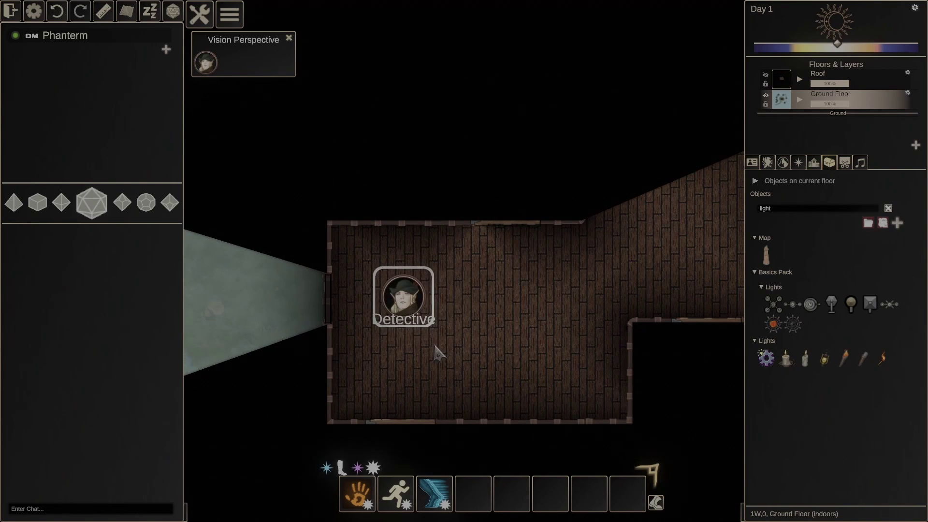
{"action": "left_click_drag", "start_coordinate": [405, 295], "coordinate": [555, 347]}
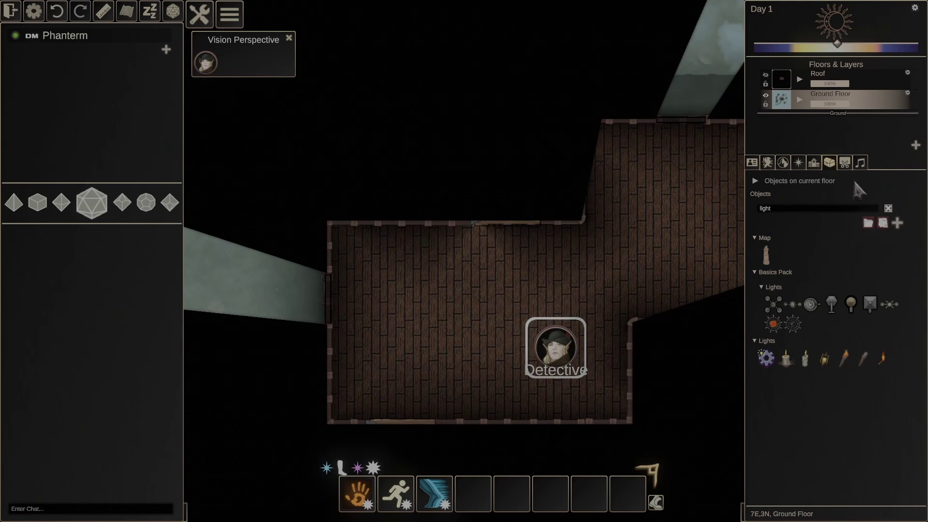
Move the one-way wall's outer end down to the window's upper edge and its door end to the middle of the span
{"action": "left_click", "coordinate": [814, 163]}
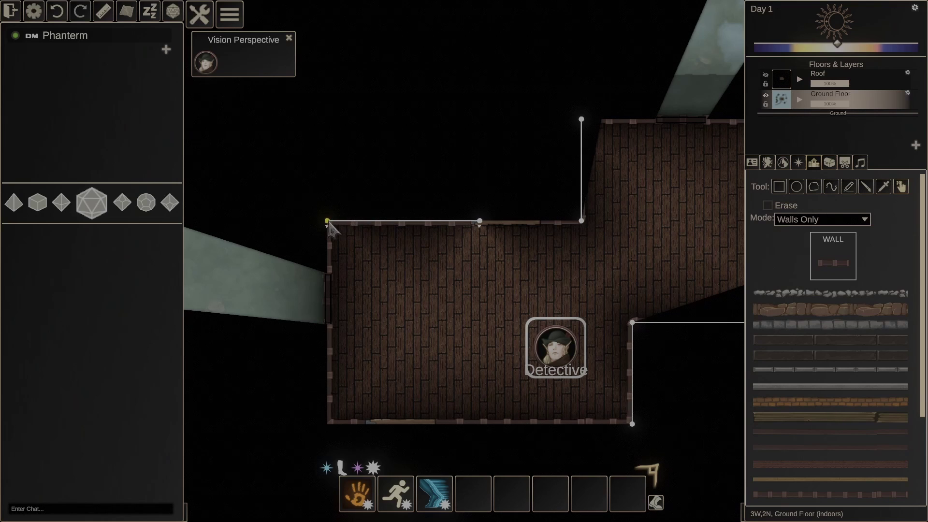
{"action": "left_click_drag", "start_coordinate": [327, 221], "coordinate": [329, 270]}
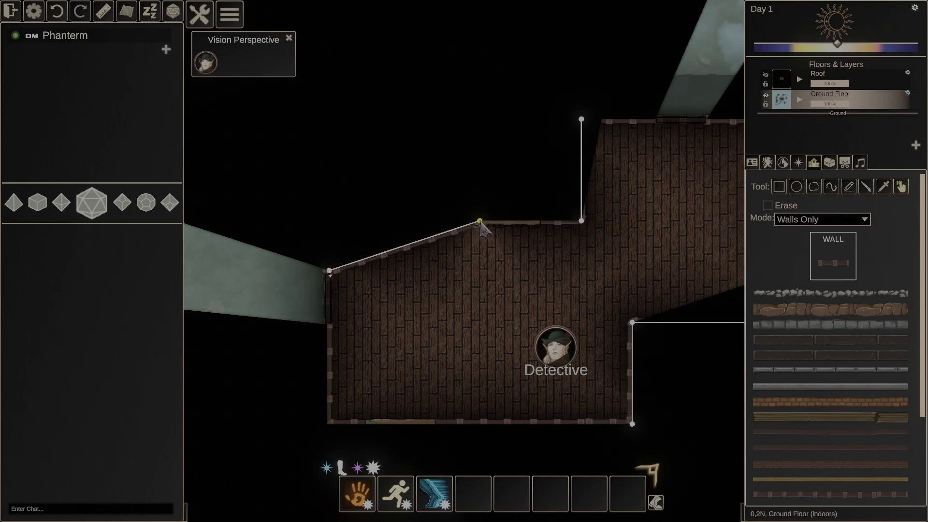
{"action": "left_click_drag", "start_coordinate": [479, 221], "coordinate": [404, 222]}
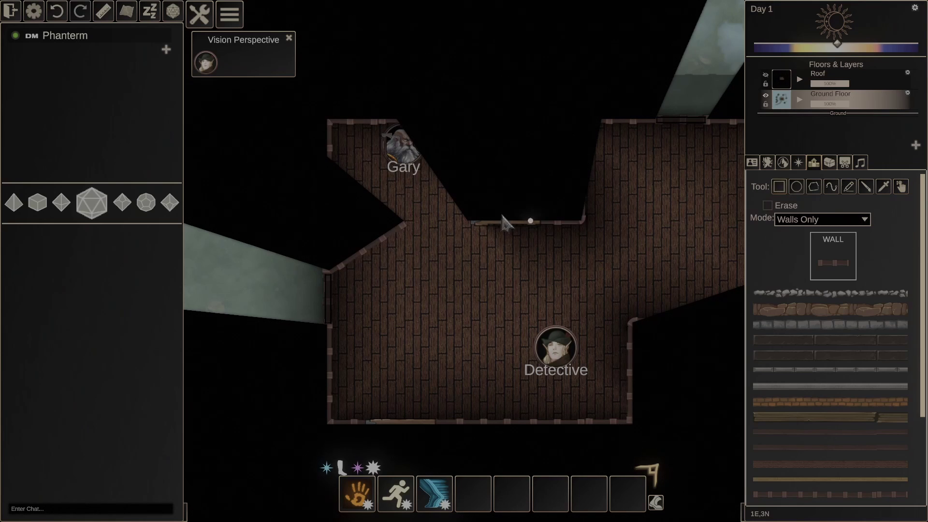
Close the gap between the slanted one-way wall's end and the door with a regular Wooden Fence wall section
{"action": "left_click", "coordinate": [778, 402]}
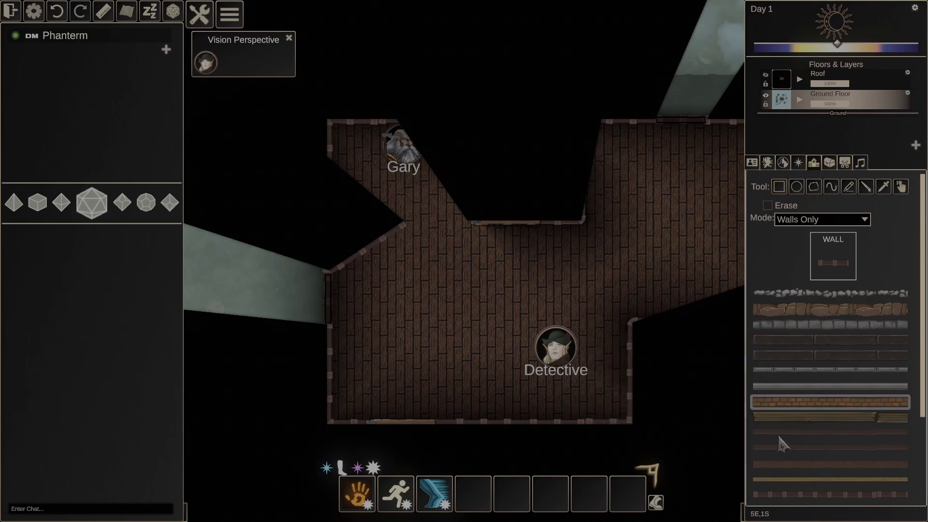
{"action": "scroll", "coordinate": [811, 425], "scroll_direction": "down", "scroll_amount": 3}
{"action": "left_click", "coordinate": [809, 372]}
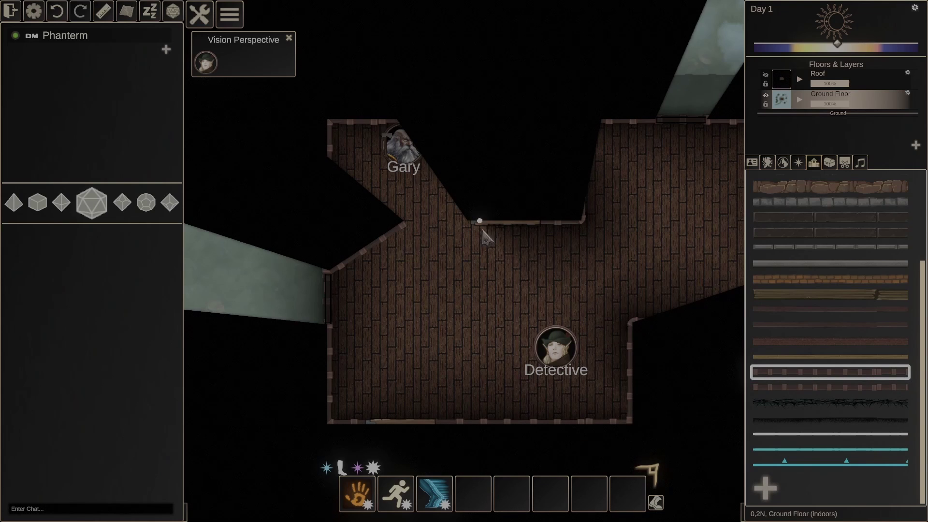
{"action": "left_click_drag", "start_coordinate": [486, 237], "coordinate": [404, 238]}
{"action": "key", "text": "ctrl+z"}
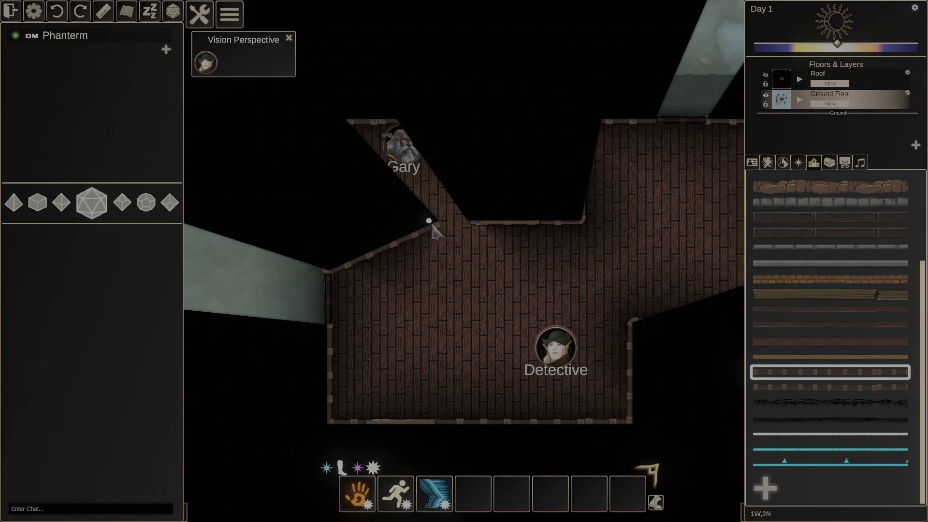
{"action": "left_click_drag", "start_coordinate": [433, 227], "coordinate": [472, 223]}
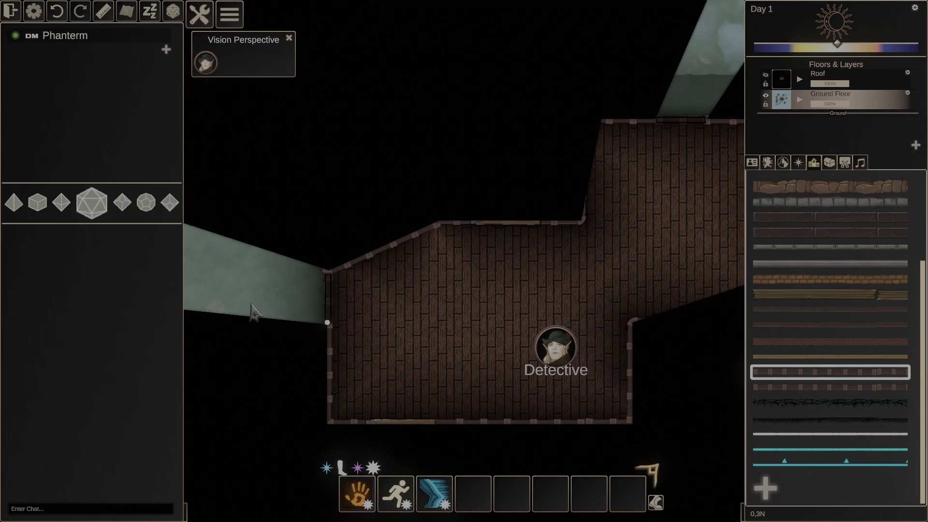